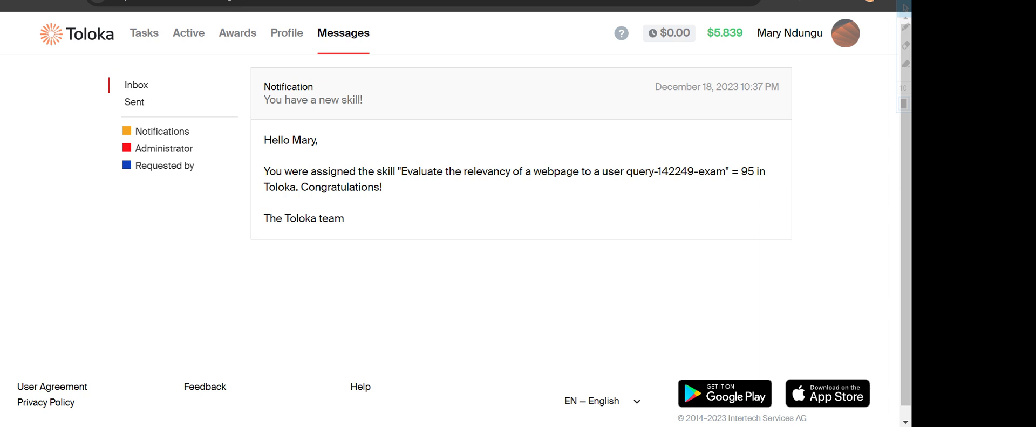
# - Switch to the accepted webpage relevancy task and examine the linked City of Orlando article for the query "Orlando Florida"
pyautogui.click(496, 2)
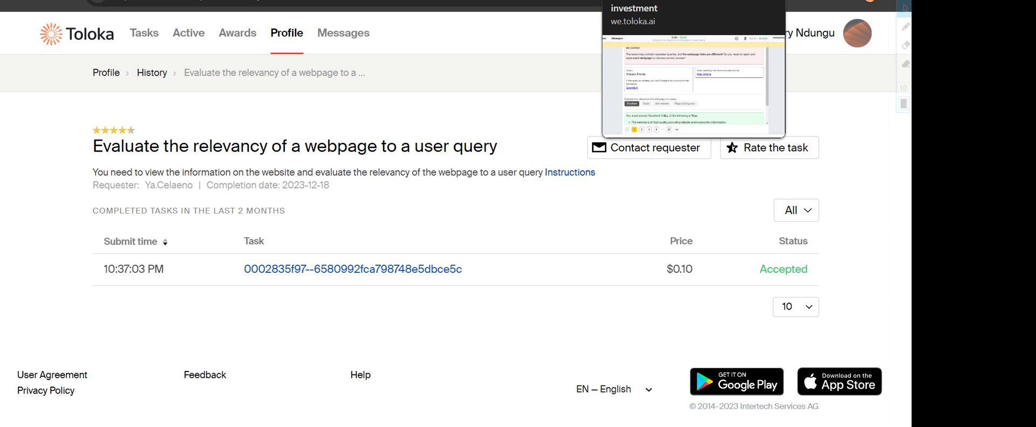
pyautogui.click(647, 1)
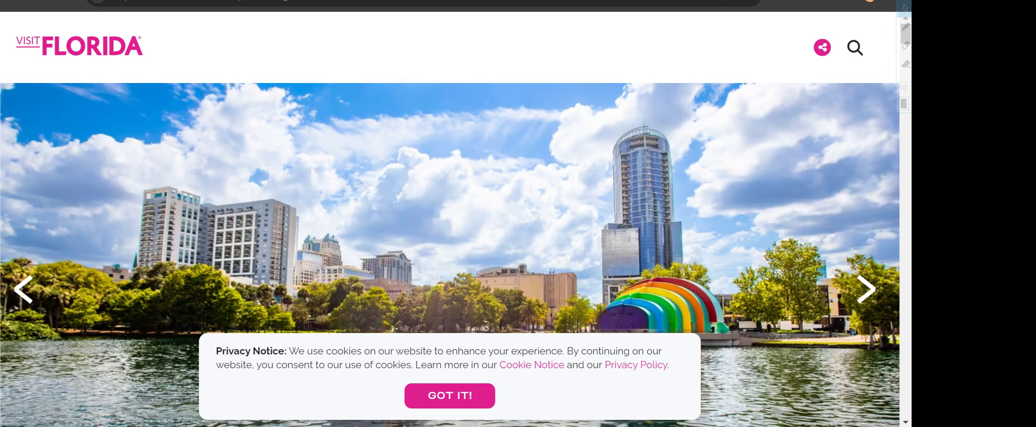
pyautogui.scroll(-5, 450, 255)
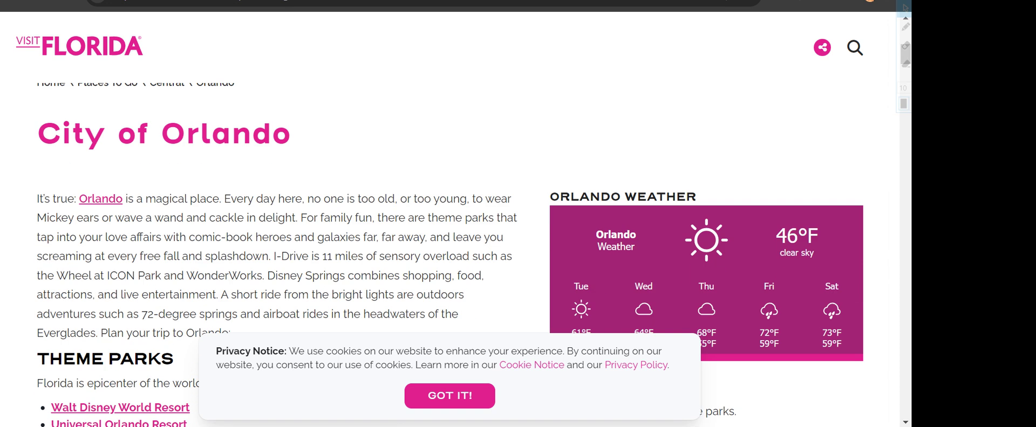
pyautogui.hotkey('ctrl', 'w')
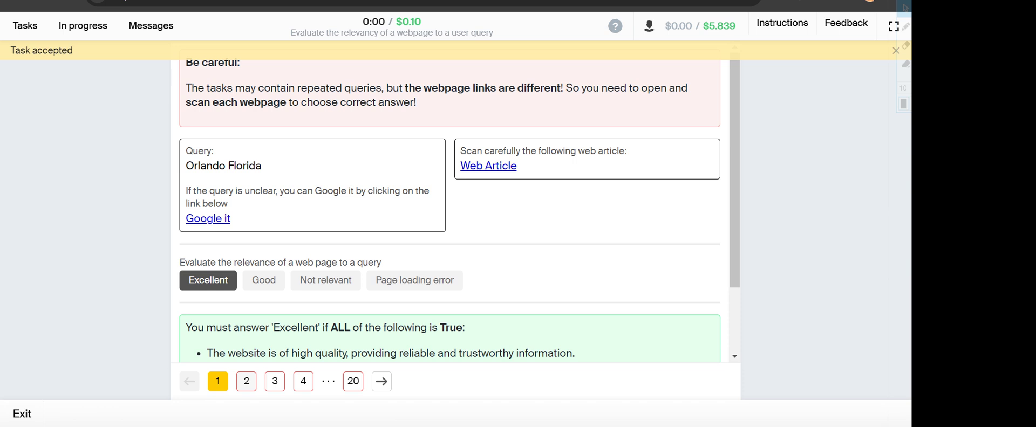
# - Go to task 2 and compare its linked web article with the person named in the query
pyautogui.click(247, 381)
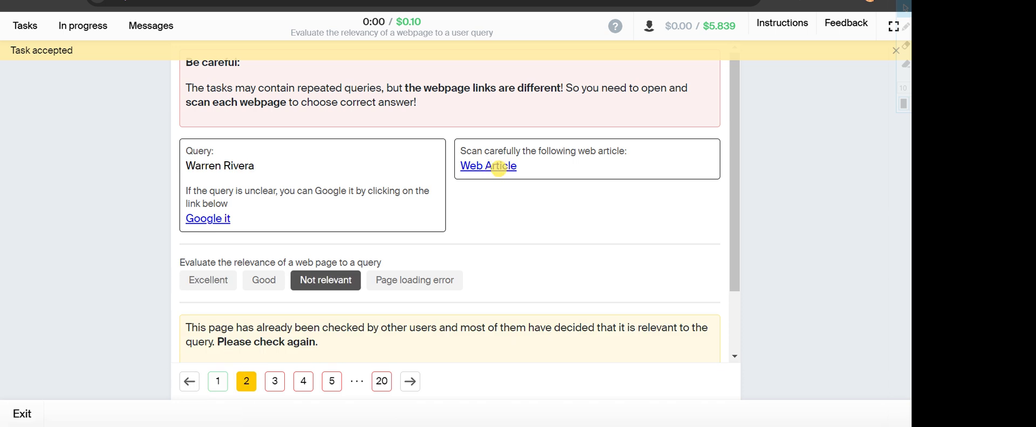
pyautogui.click(497, 166)
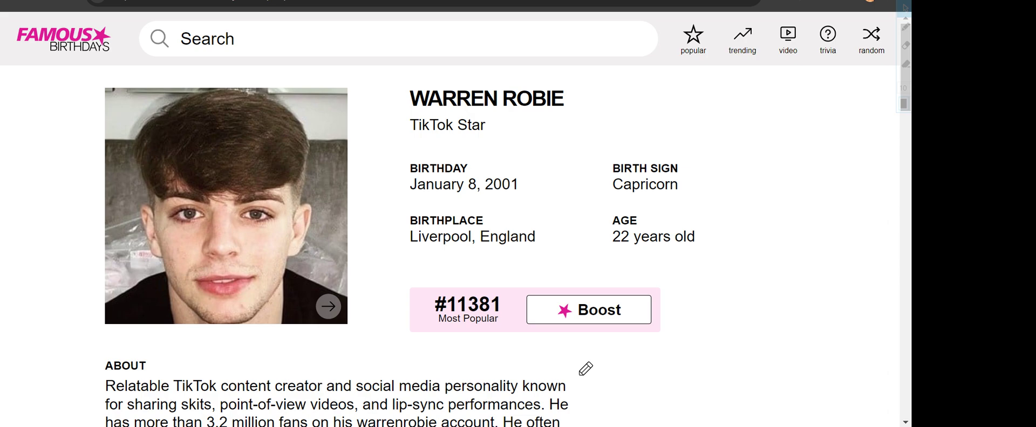
pyautogui.hotkey('ctrl', 'w')
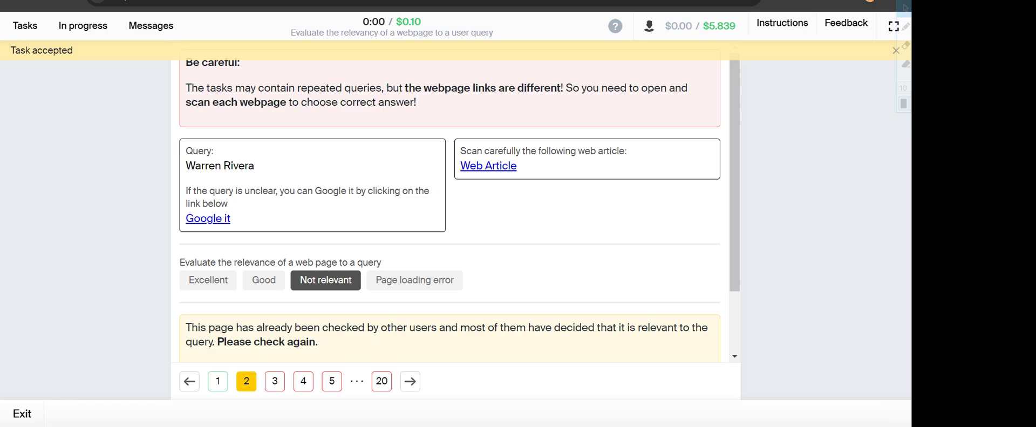
# - Go to task 3, "how to make another phone number", and check its Good rating against the linked article
pyautogui.click(275, 381)
pyautogui.click(264, 280)
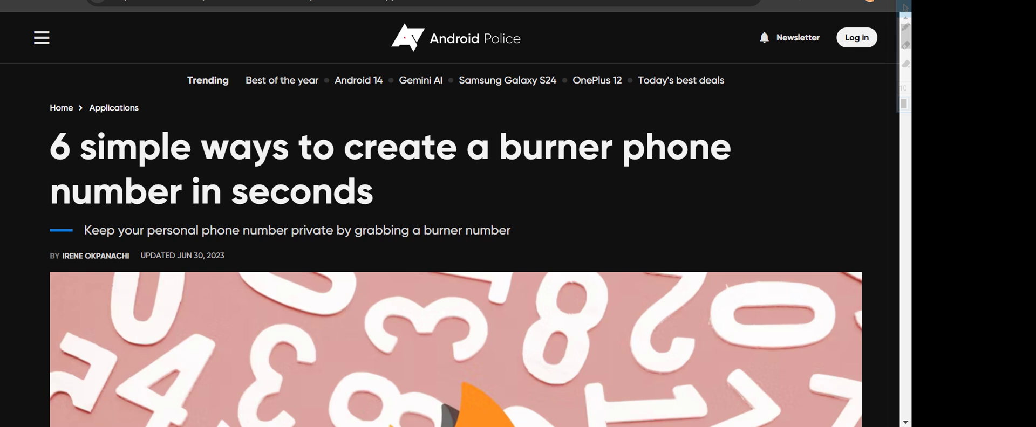
pyautogui.hotkey('ctrl', 'w')
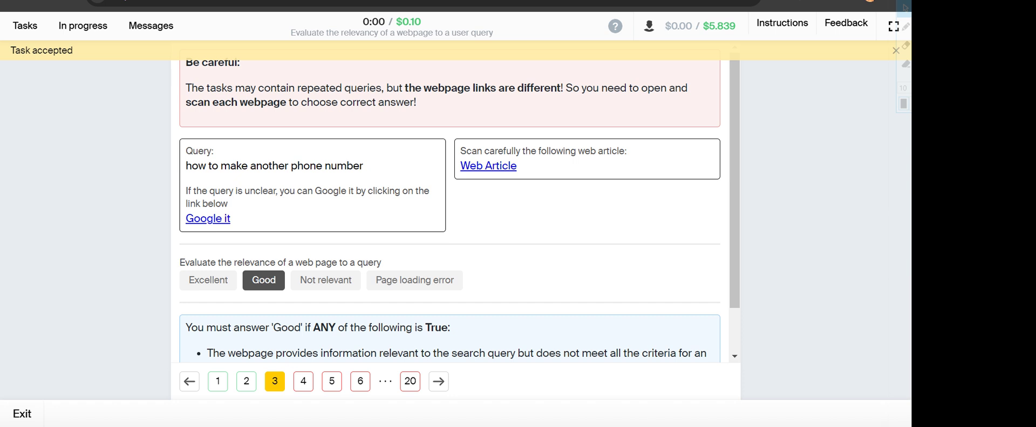
# - Check the linked pages of task 4 on the Gucci Kids shirt and task 5 on "hub international" against their ratings
pyautogui.click(303, 381)
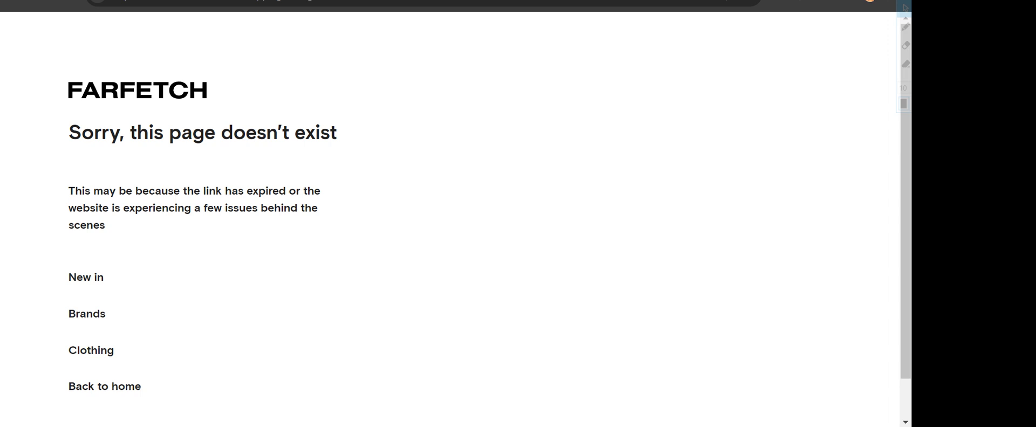
pyautogui.hotkey('ctrl', 'w')
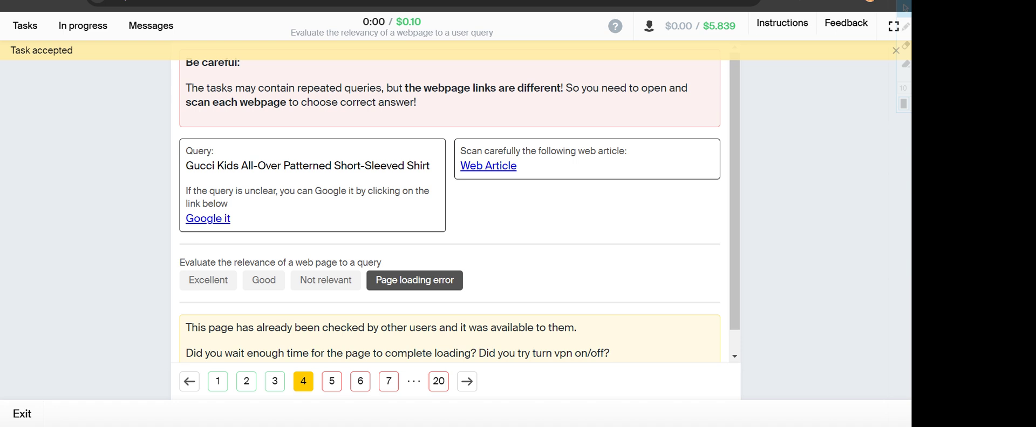
pyautogui.click(330, 382)
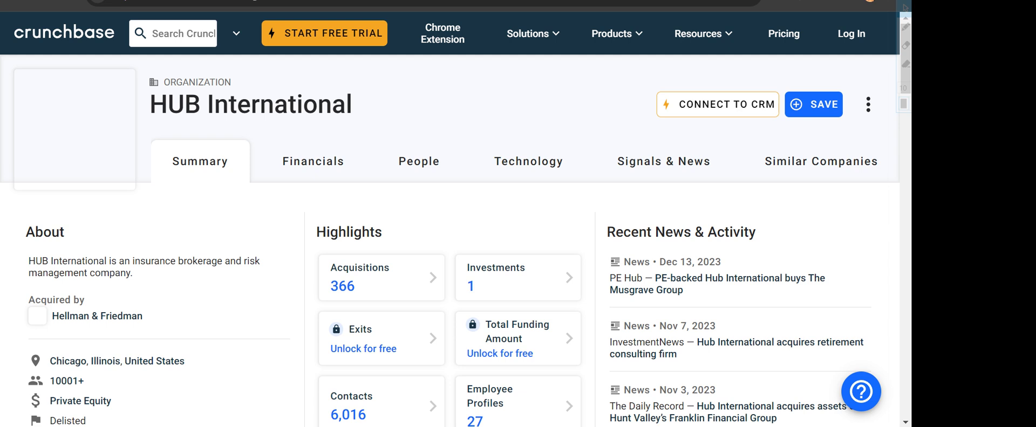
pyautogui.hotkey('ctrl', 'w')
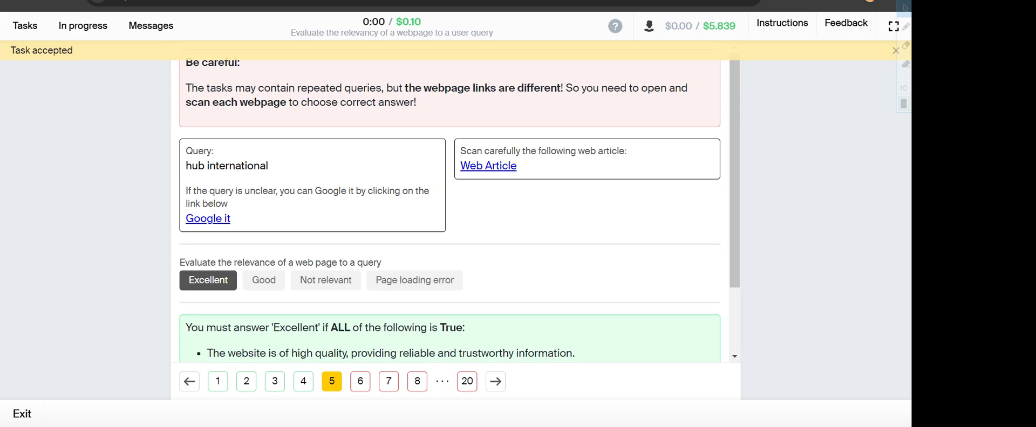
# - Compare the linked pages of tasks 6 and 7 with their queries, "call of duty: modern warfare 2" and "add home button to firefox"
pyautogui.click(360, 381)
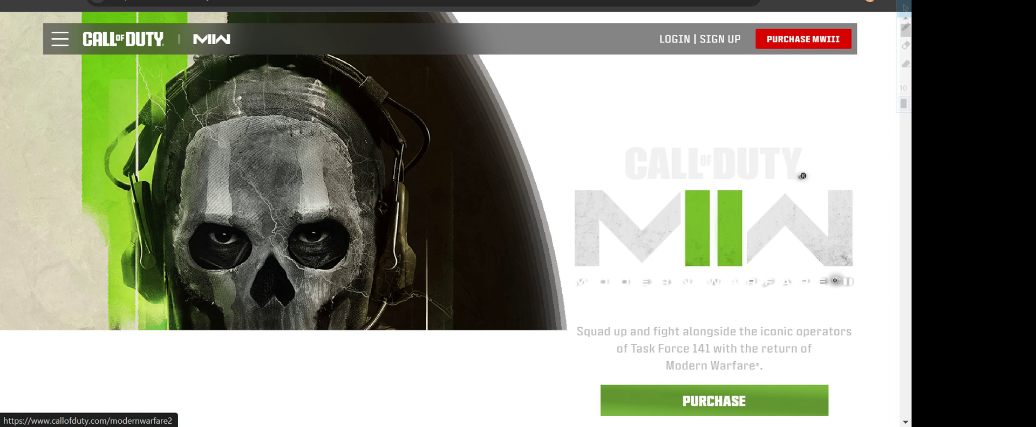
pyautogui.scroll(-5, 453, 215)
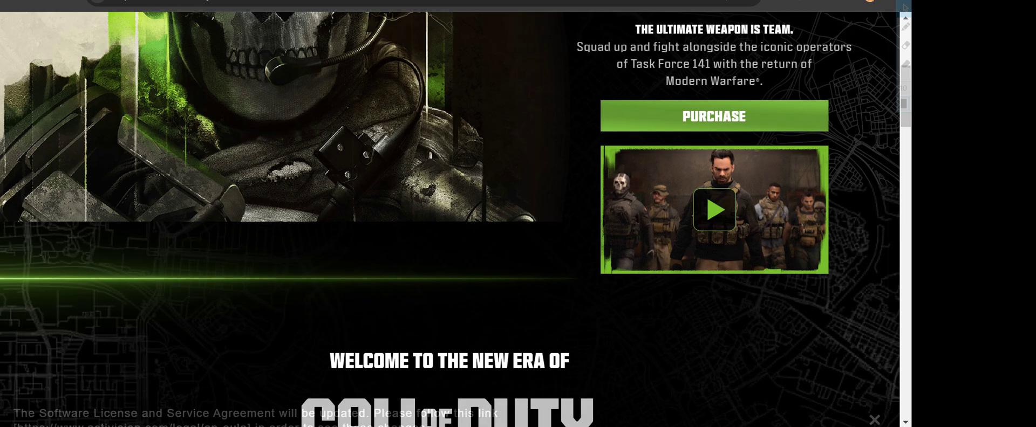
pyautogui.scroll(-3, 453, 216)
pyautogui.scroll(8, 453, 216)
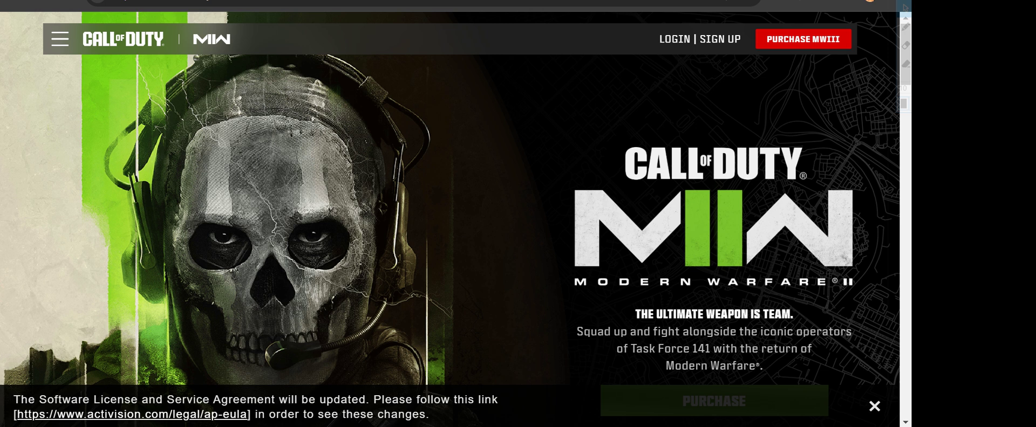
pyautogui.moveTo(575, 179); pyautogui.dragTo(809, 256)
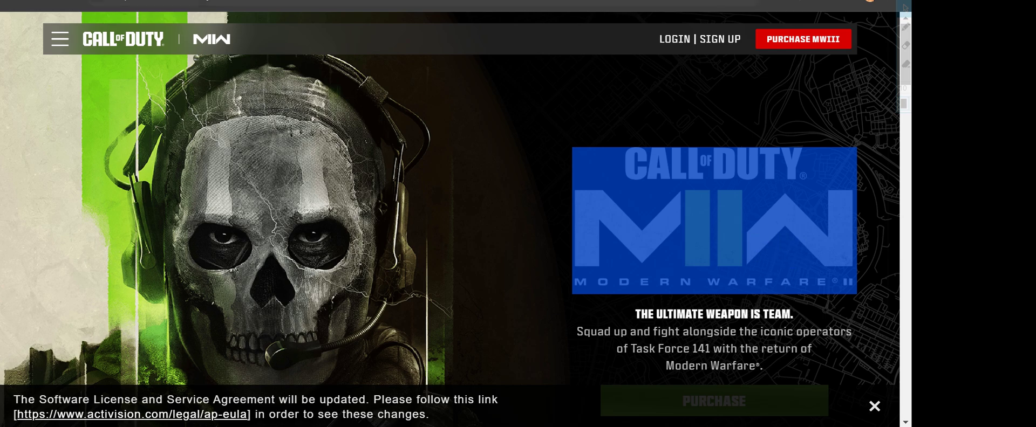
pyautogui.hotkey('ctrl', 'w')
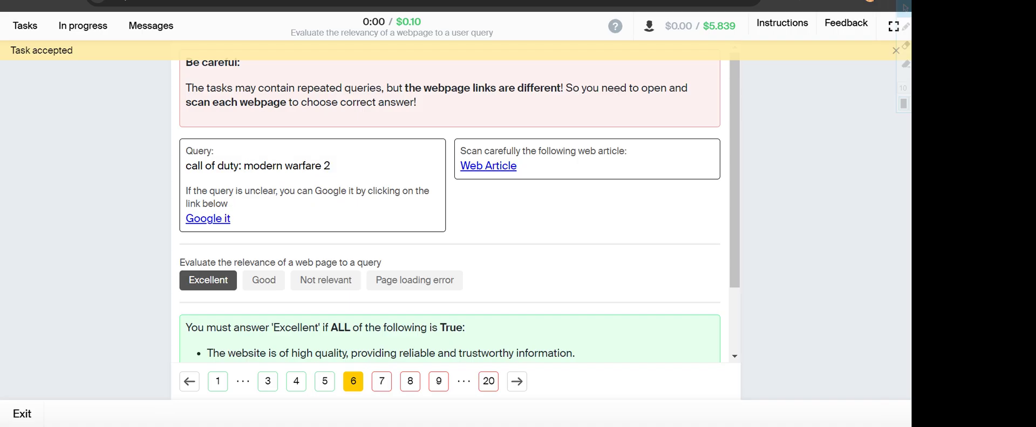
pyautogui.click(382, 381)
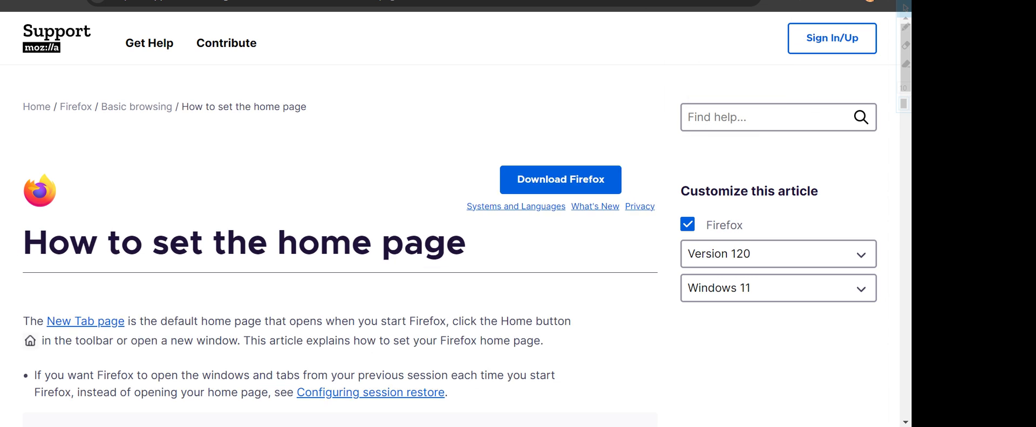
pyautogui.hotkey('ctrl', 'w')
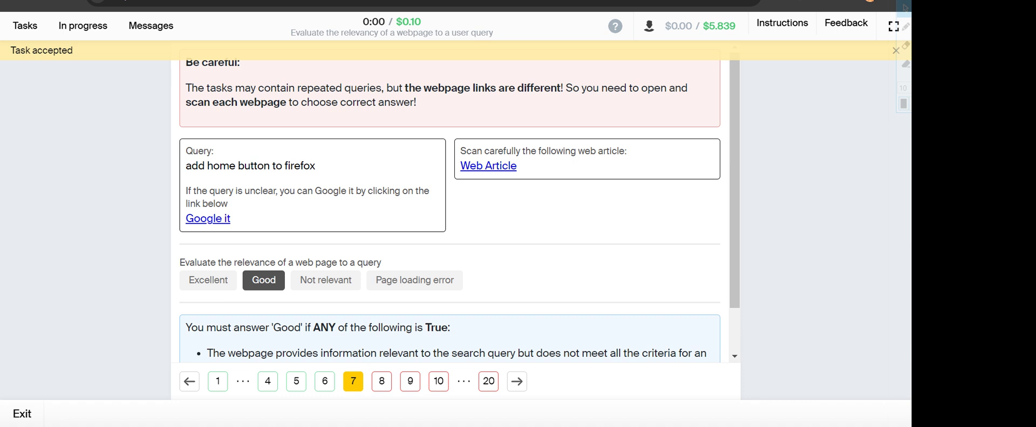
# - Go to task 8 and read through the linked Viral Gastroenteritis article for the query "gastroenteritis hospitalization reasons"
pyautogui.click(381, 381)
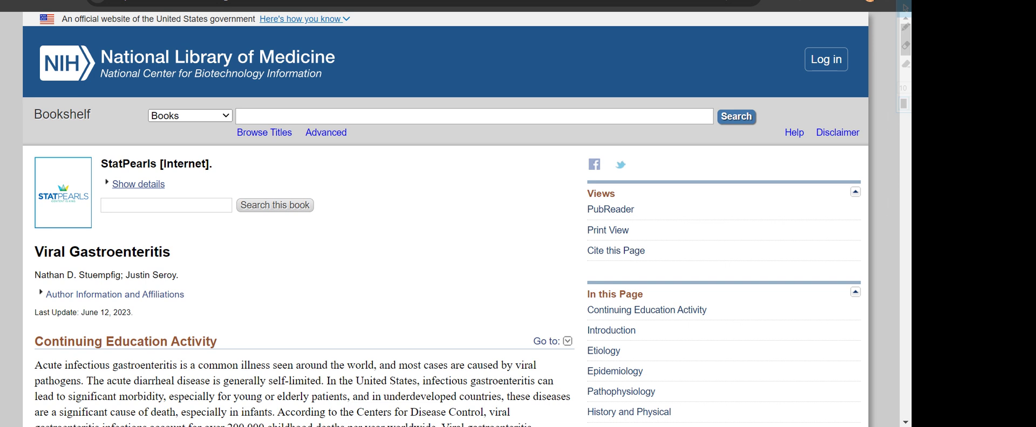
pyautogui.scroll(-1, 446, 270)
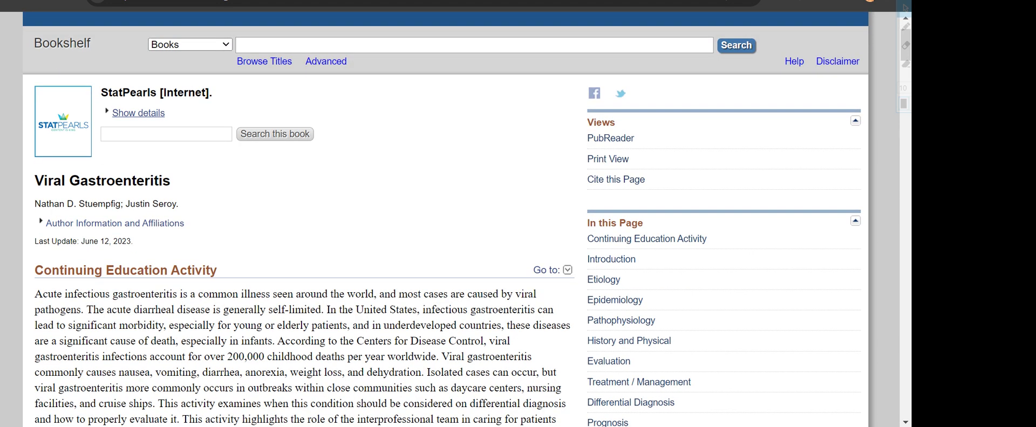
pyautogui.scroll(-10, 445, 243)
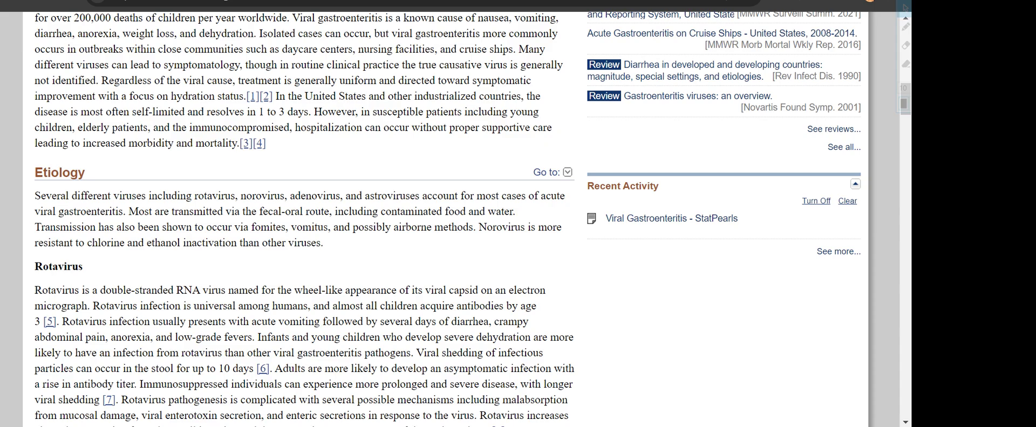
pyautogui.scroll(-18, 445, 243)
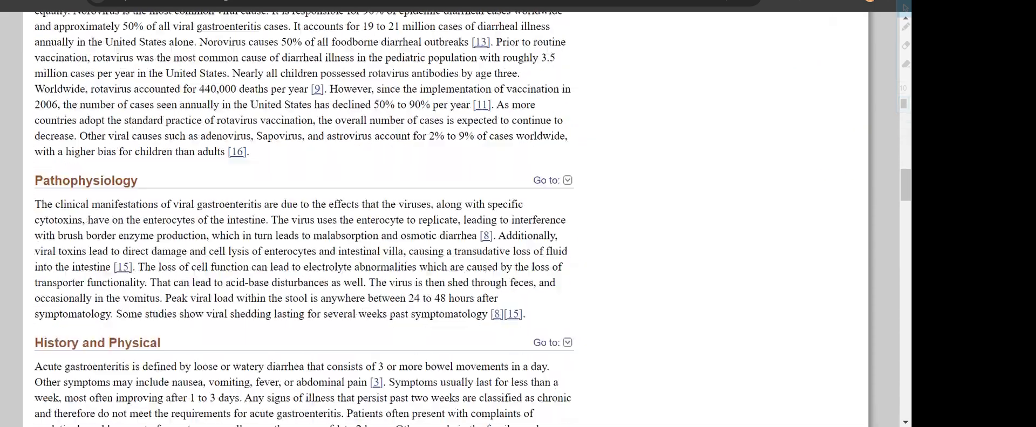
pyautogui.scroll(-12, 445, 243)
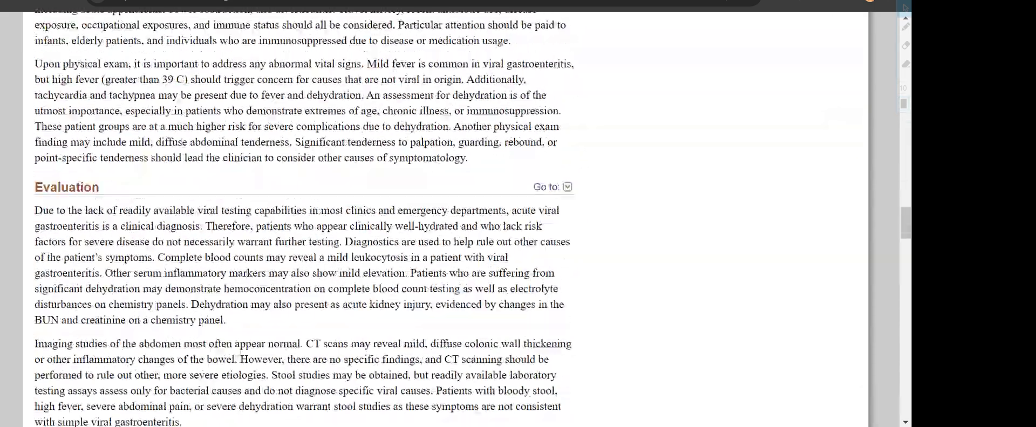
pyautogui.scroll(-4, 446, 243)
pyautogui.scroll(3, 445, 243)
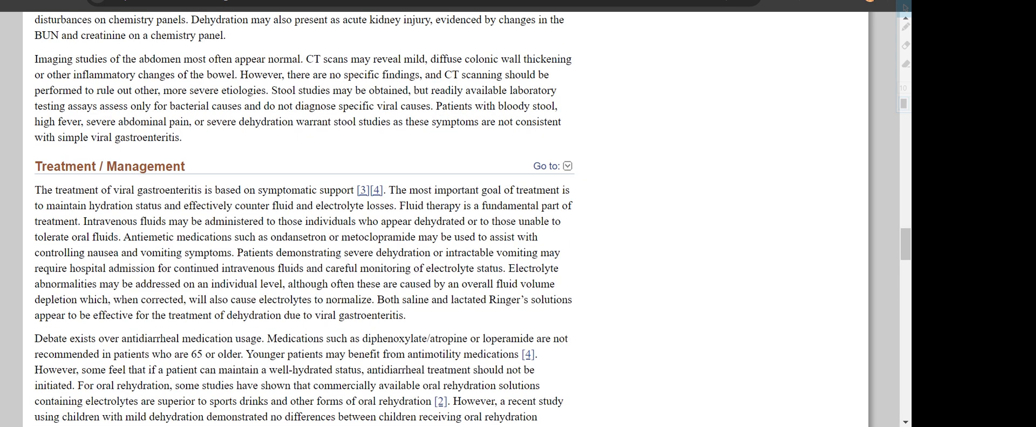
pyautogui.scroll(-8, 445, 243)
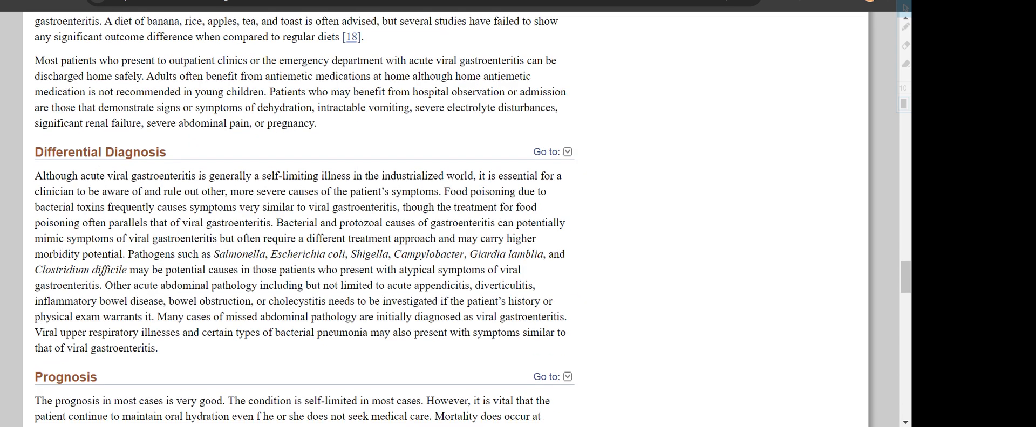
pyautogui.hotkey('ctrl', 'w')
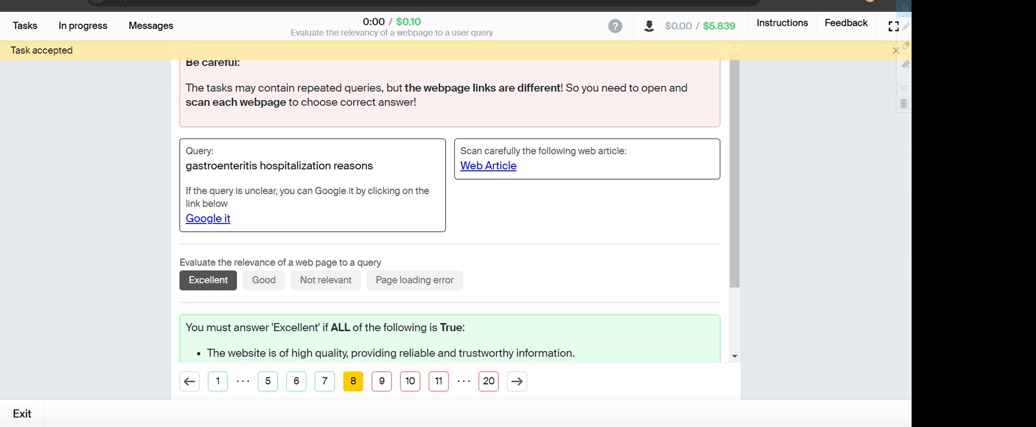
# - Go to task 9 and examine the linked UConn MBA Programs page for the query "uconn mba self service"
pyautogui.click(382, 381)
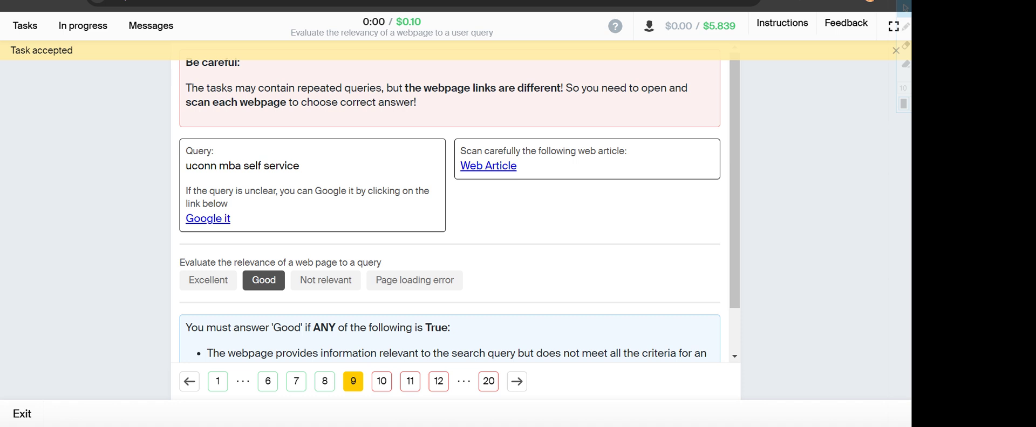
pyautogui.hotkey('ctrl', 'Tab')
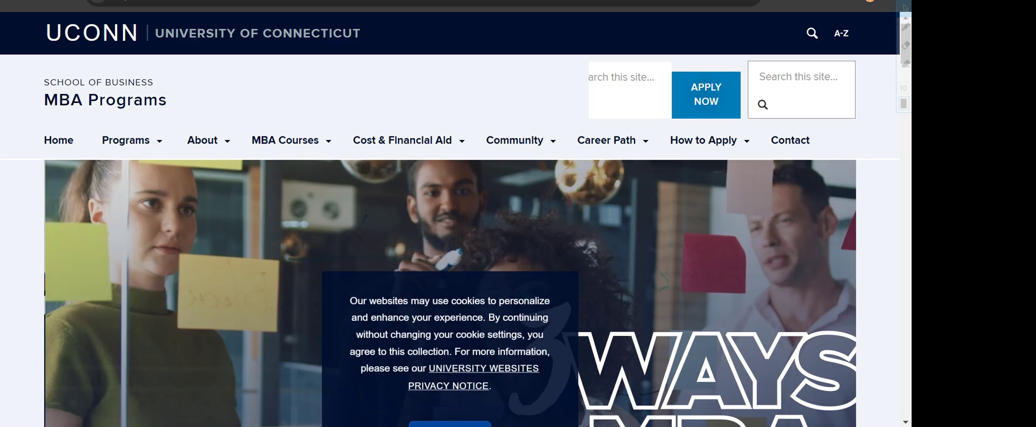
pyautogui.scroll(-3, 450, 242)
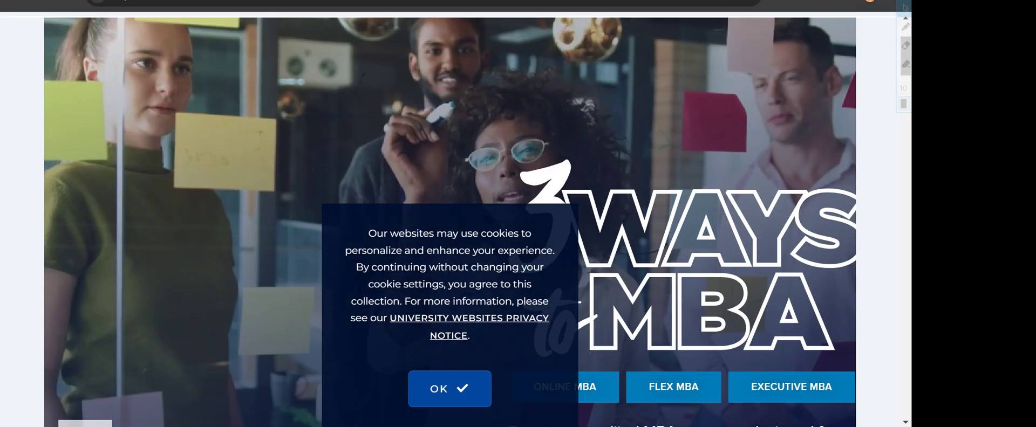
pyautogui.scroll(3, 450, 243)
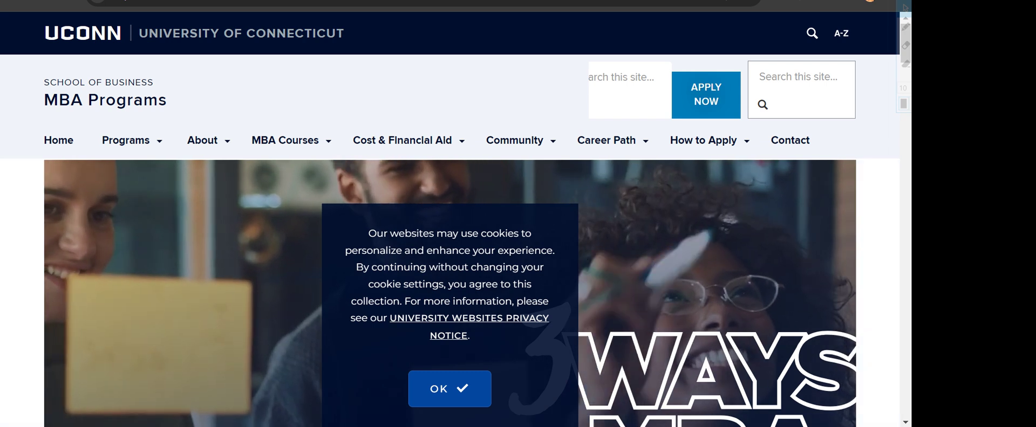
pyautogui.hotkey('ctrl', 'w')
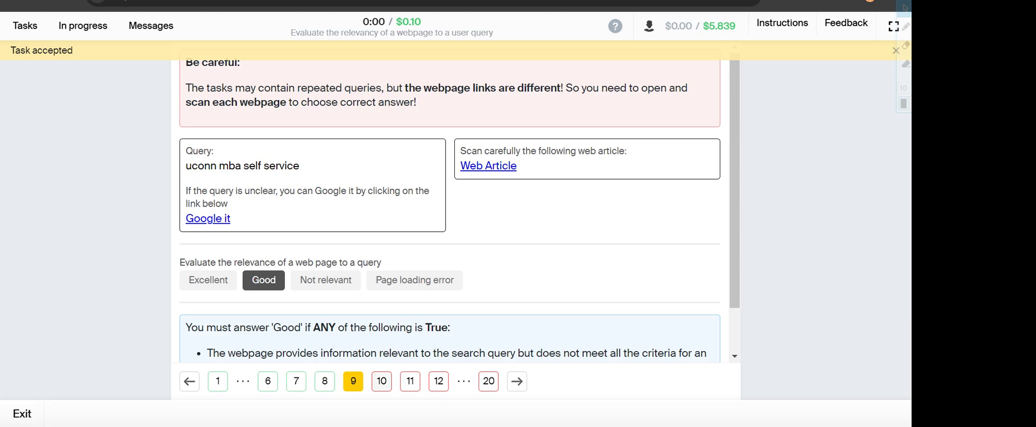
# - Check the linked pages of task 10 on "replacing radiator fluid" and task 11 on "20 x 480" against their queries
pyautogui.click(382, 381)
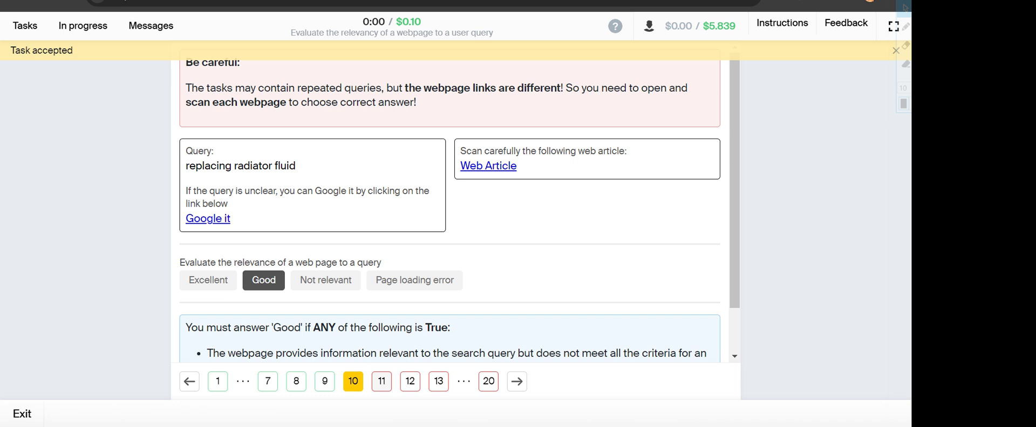
pyautogui.click(496, 165)
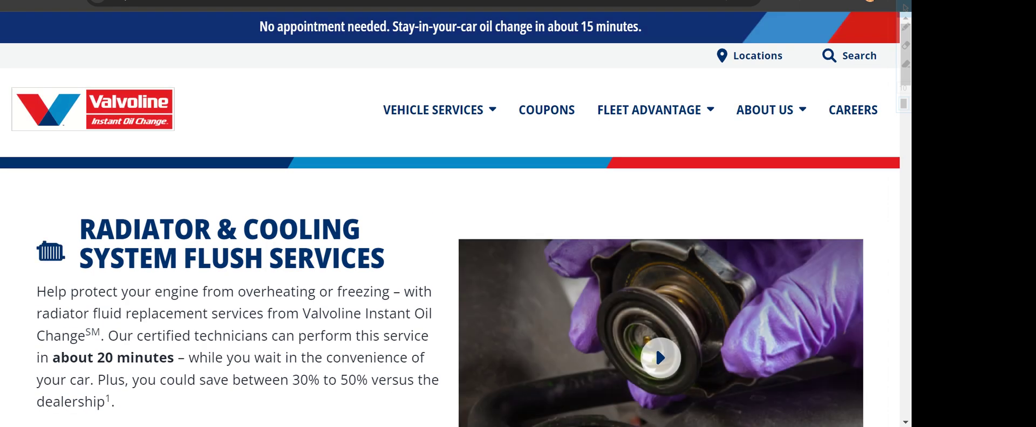
pyautogui.hotkey('ctrl', 'w')
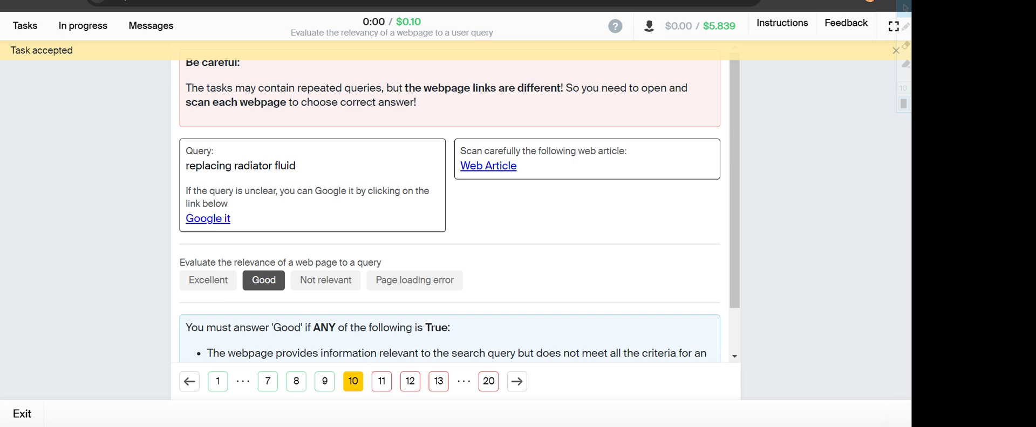
pyautogui.click(382, 381)
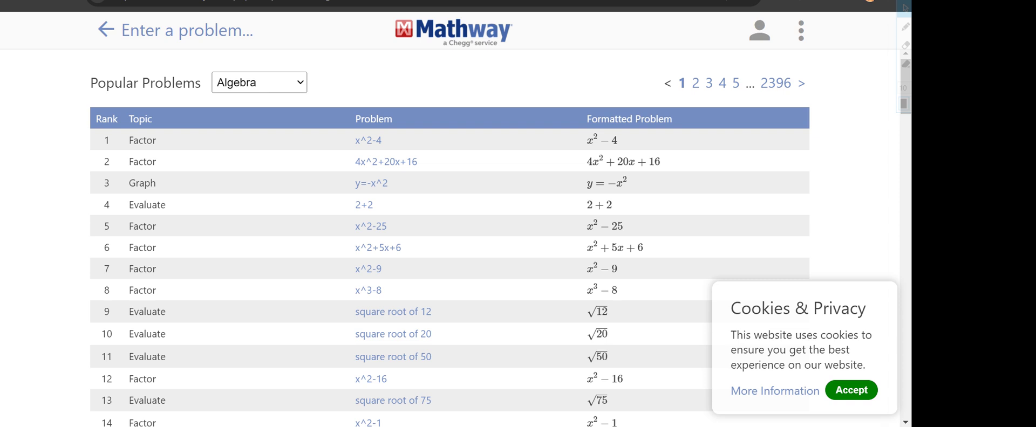
pyautogui.hotkey('ctrl', 'w')
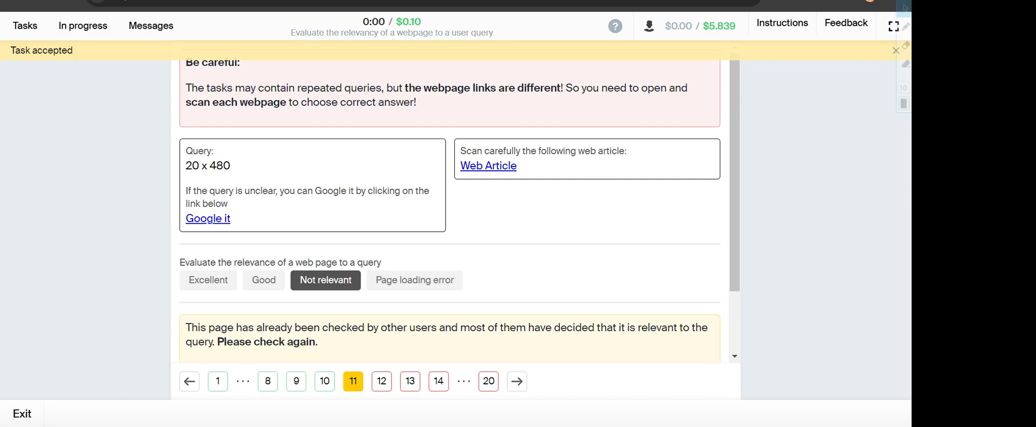
# - Go to task 12 and read through the linked Wikipedia article for the query "how to submit a new york times crossword"
pyautogui.click(381, 381)
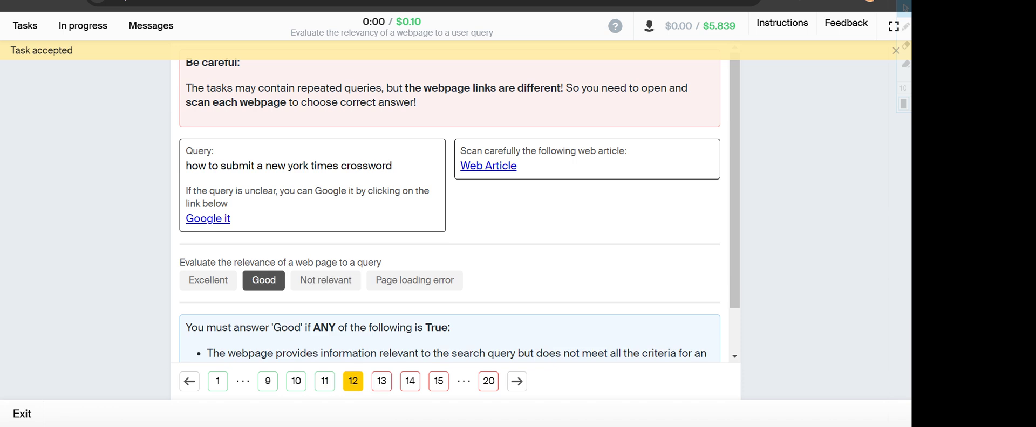
pyautogui.click(488, 166)
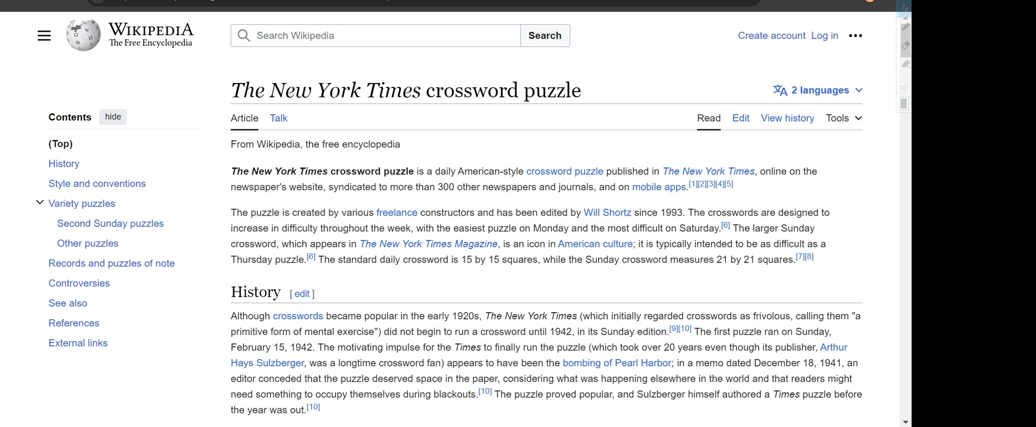
pyautogui.scroll(-5, 546, 243)
pyautogui.scroll(5, 547, 242)
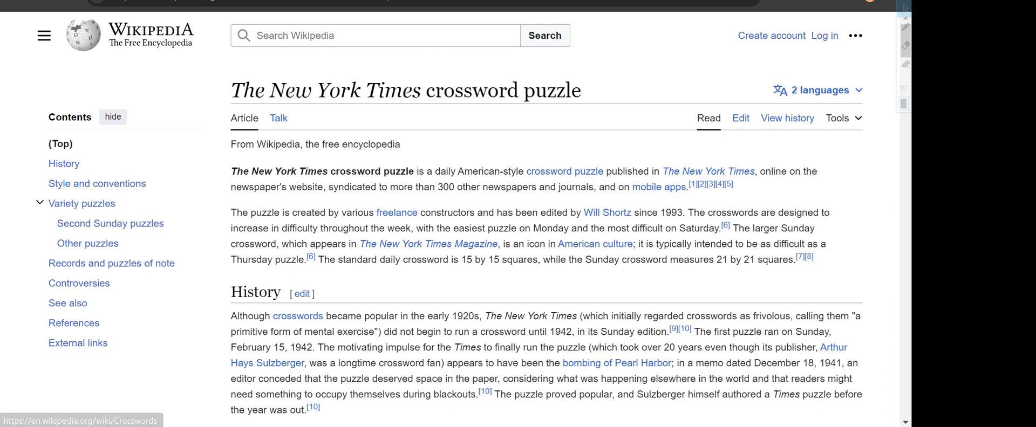
pyautogui.scroll(-10, 546, 243)
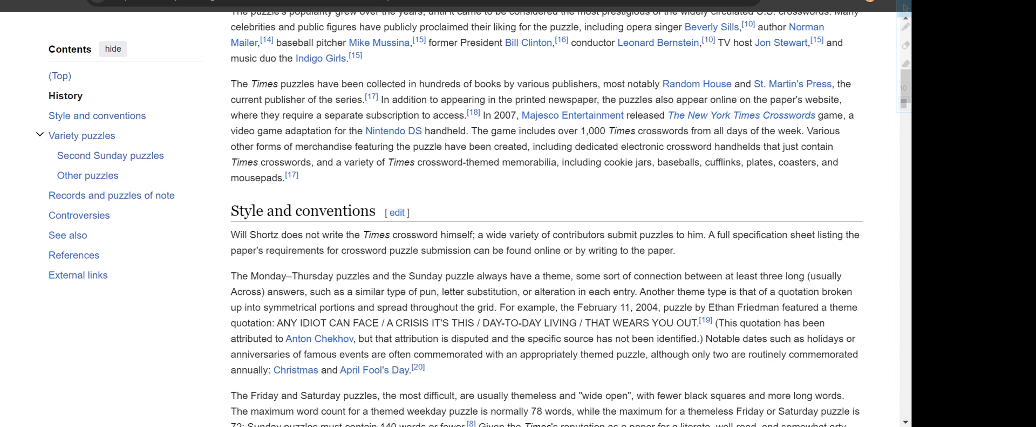
pyautogui.scroll(-4, 546, 243)
pyautogui.hotkey('ctrl', 'w')
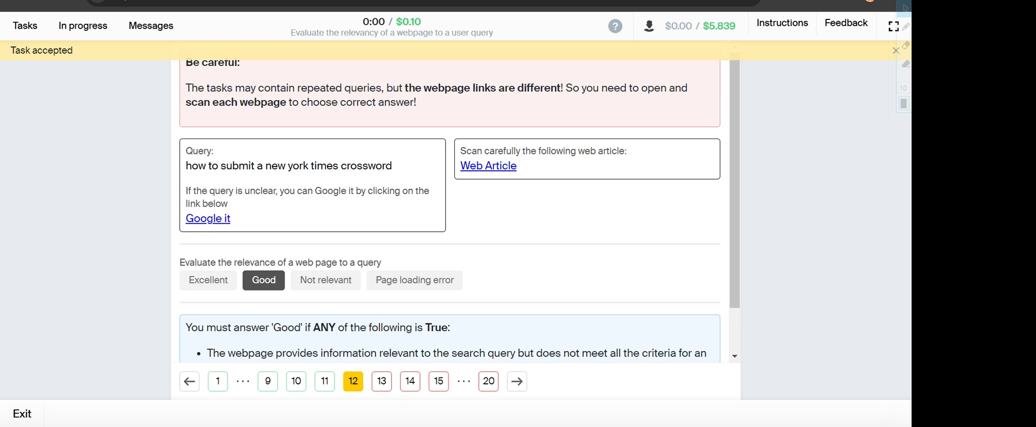
# - Check task 13's page for "fda covid test expiration" and task 14's Mckenna Grace page against its Excellent rating
pyautogui.click(382, 384)
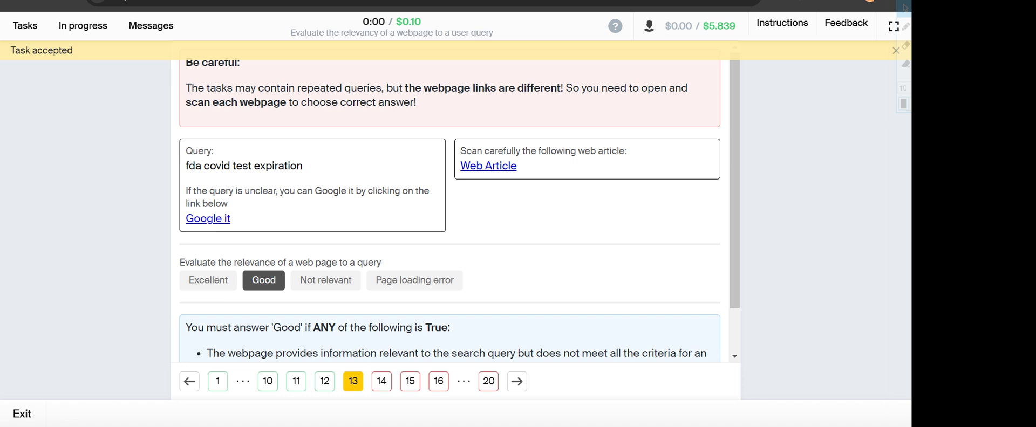
pyautogui.click(483, 166)
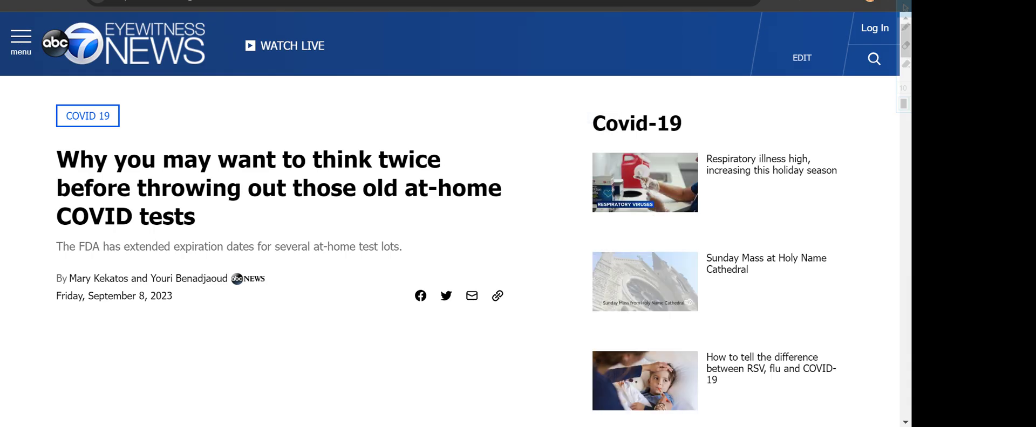
pyautogui.hotkey('ctrl', 'w')
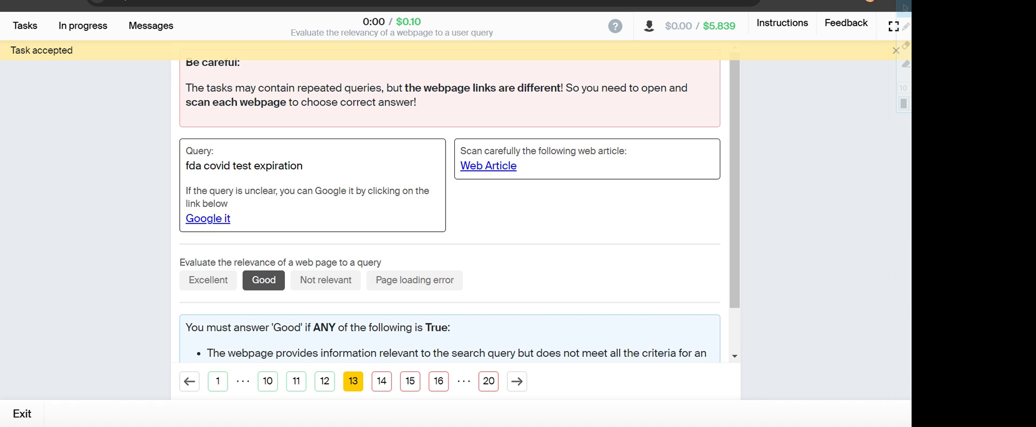
pyautogui.click(381, 381)
pyautogui.click(208, 280)
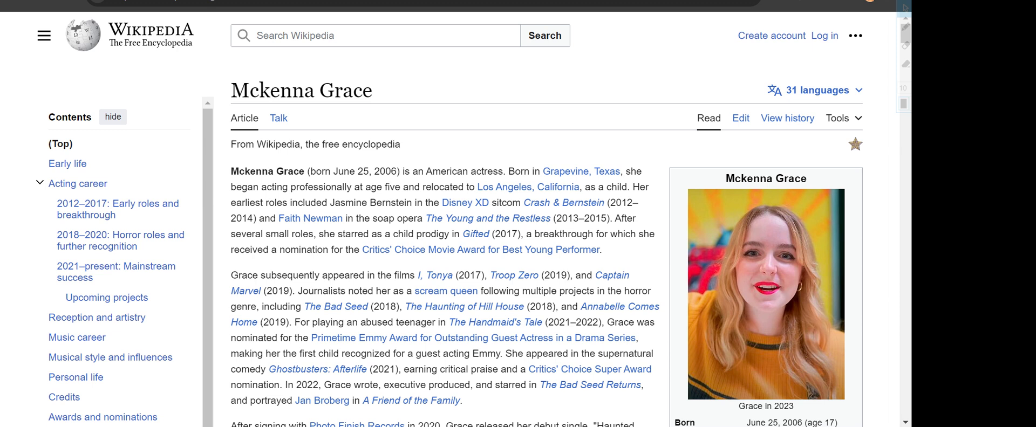
pyautogui.hotkey('ctrl', 'w')
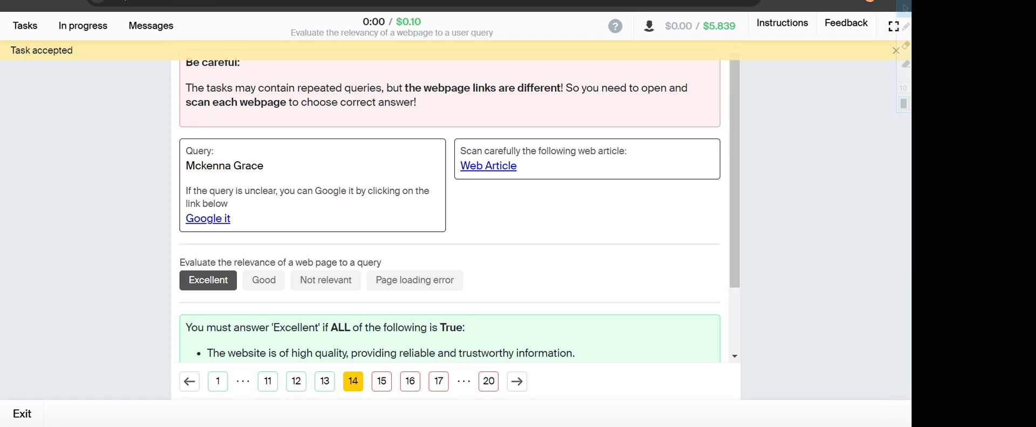
# - Compare the linked Tofu article of task 15 with "tofu chocolate" and the New Scientist article of task 16 with "ai energy"
pyautogui.click(382, 382)
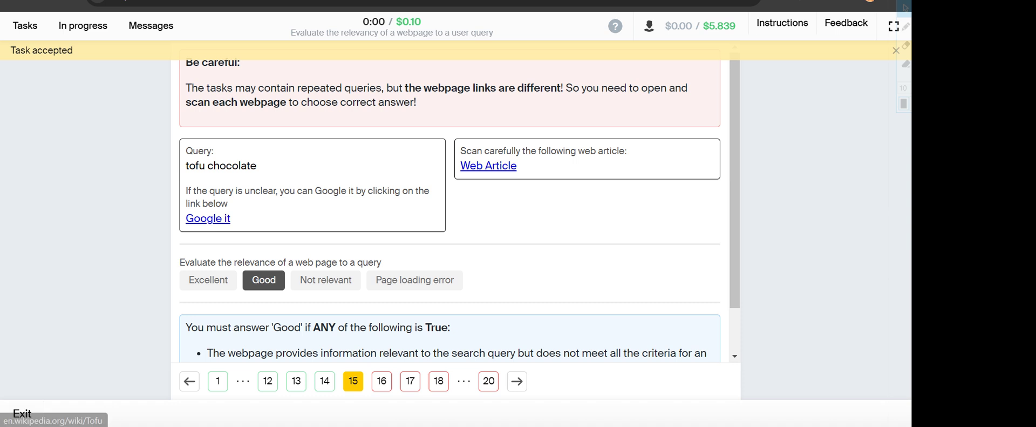
pyautogui.click(488, 166)
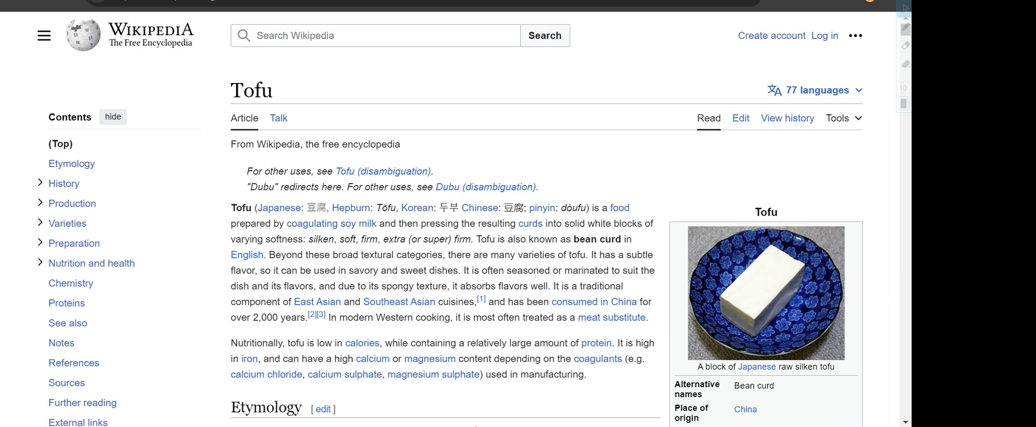
pyautogui.scroll(-2, 518, 216)
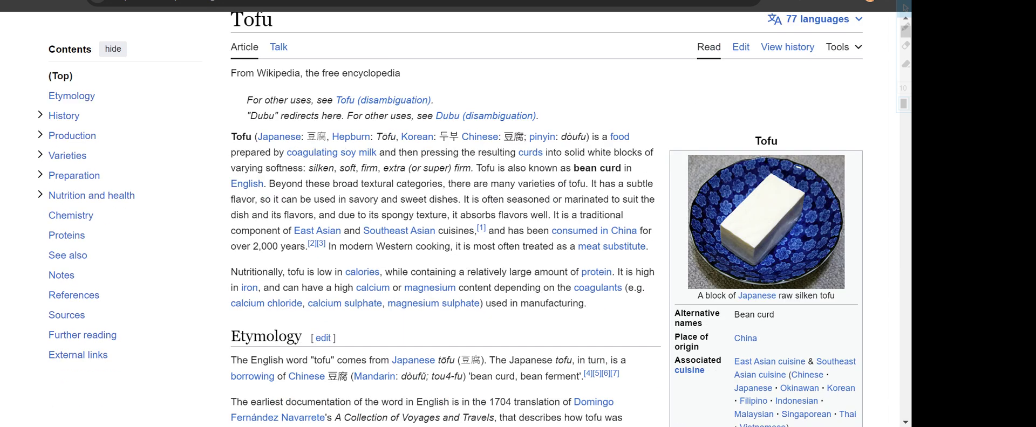
pyautogui.hotkey('ctrl', 'w')
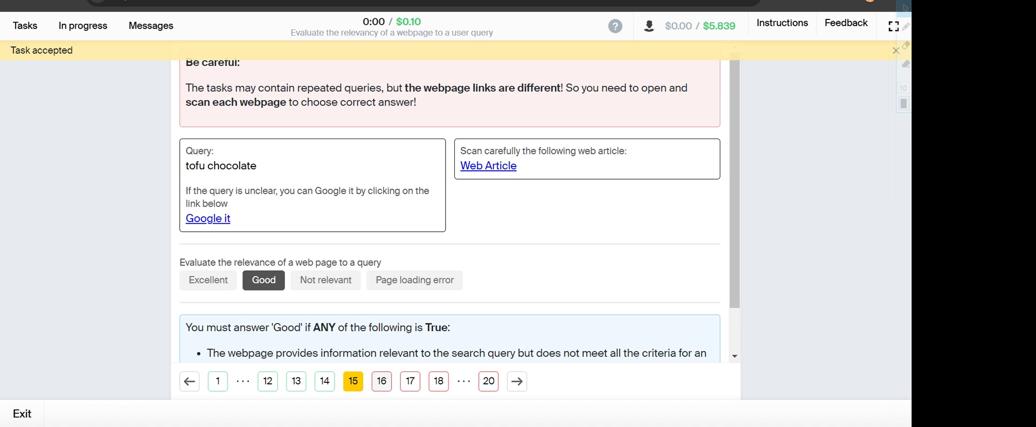
pyautogui.click(381, 382)
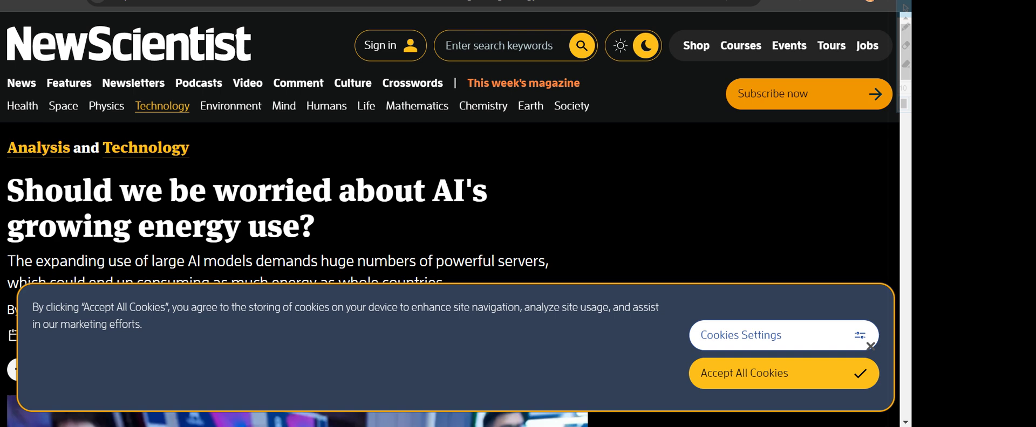
pyautogui.hotkey('ctrl', 'w')
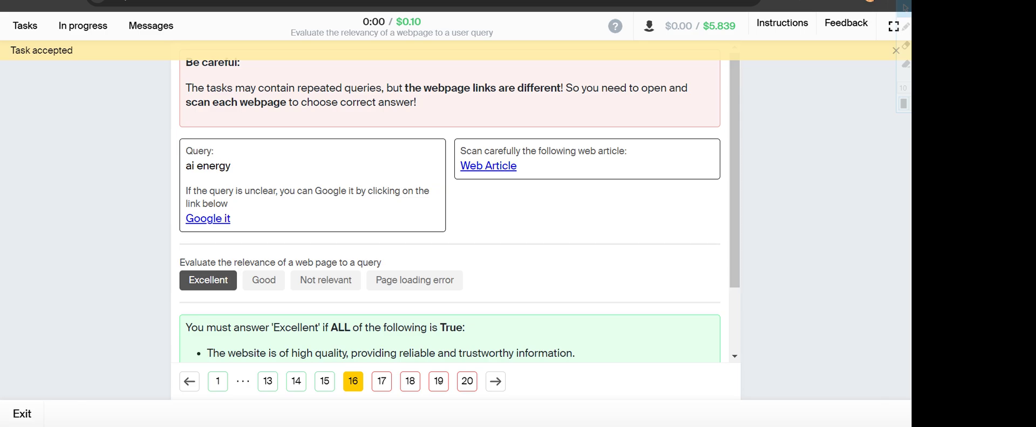
# - Examine the linked pages of task 17 for "pet populations in us rising" and task 18 for "brigette nielsen"
pyautogui.click(381, 382)
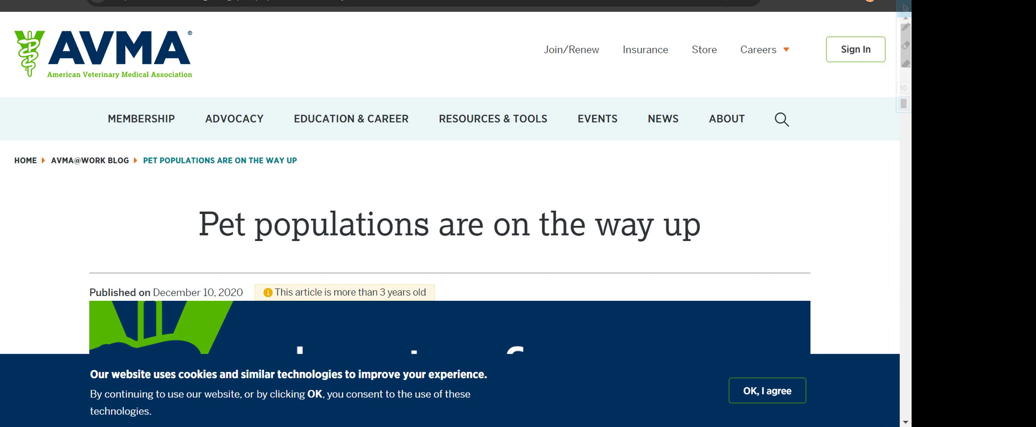
pyautogui.scroll(-15, 450, 216)
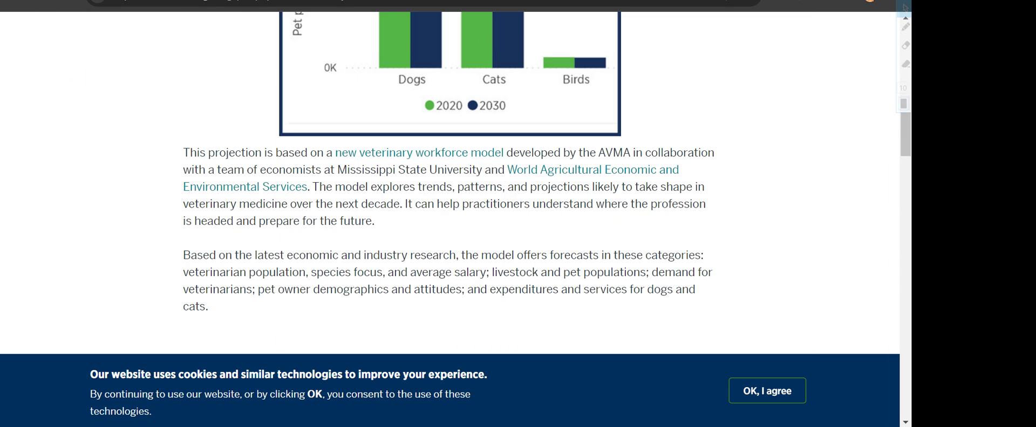
pyautogui.scroll(-7, 450, 216)
pyautogui.hotkey('ctrl', 'w')
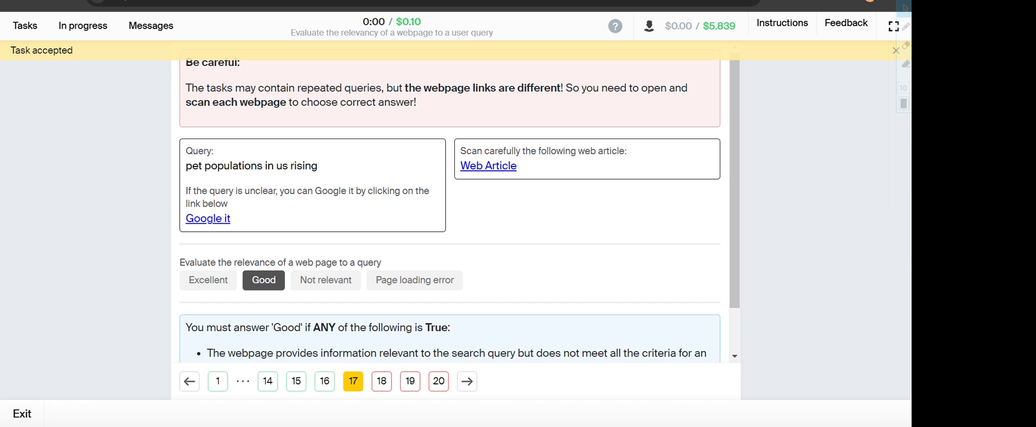
pyautogui.click(383, 387)
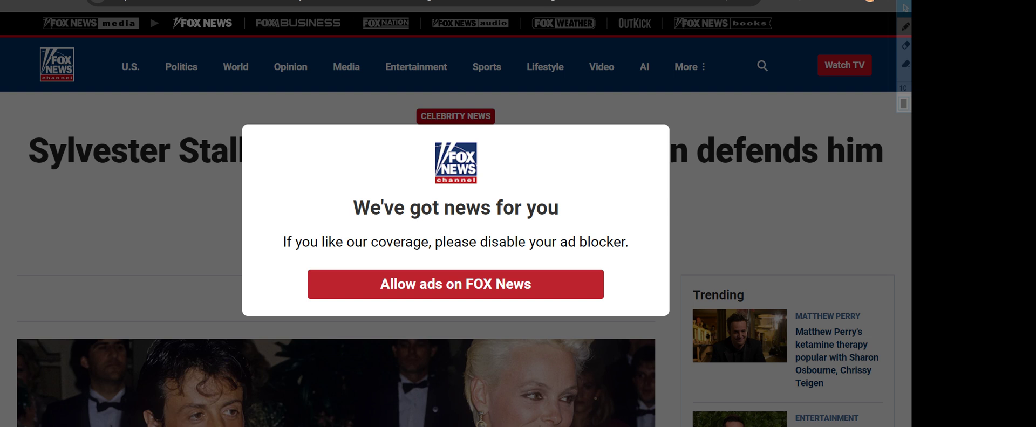
pyautogui.click(759, 208)
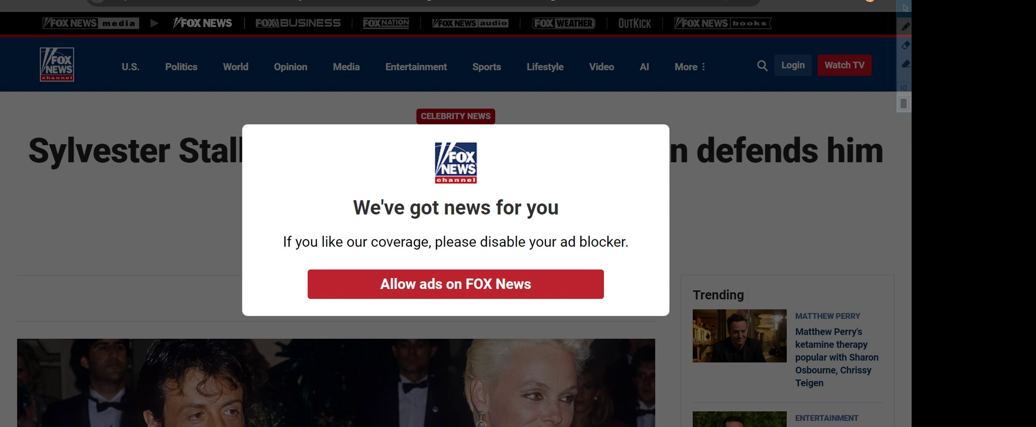
pyautogui.hotkey('ctrl', 'w')
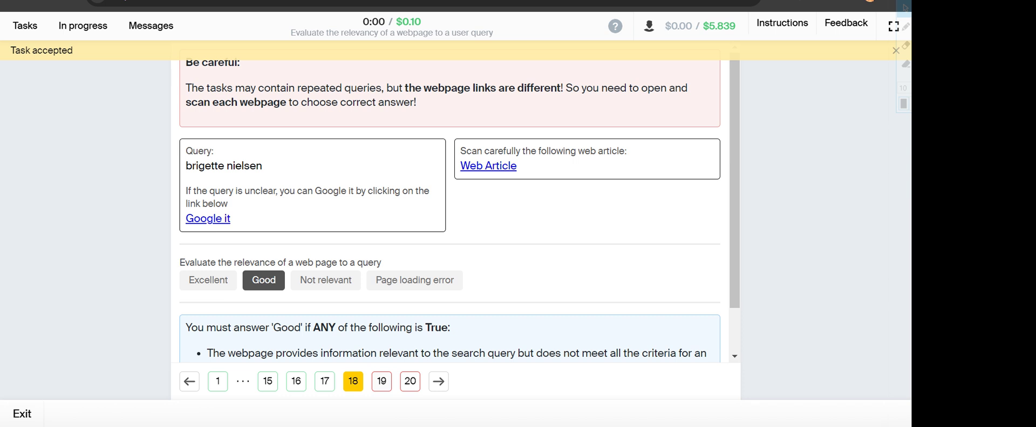
# - Go to task 19 and read through the linked Johns Hopkins article for "good definition of obsessive-compulsive disorder"
pyautogui.click(382, 381)
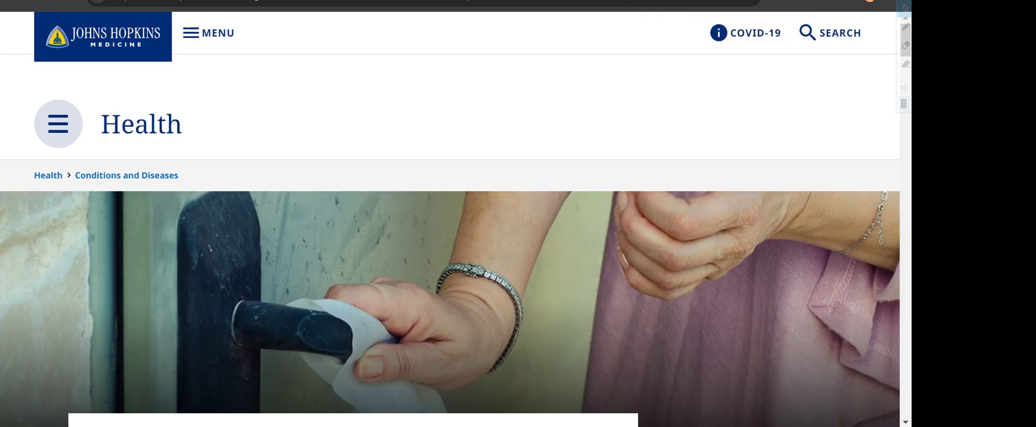
pyautogui.scroll(-3, 449, 216)
pyautogui.scroll(-2, 449, 216)
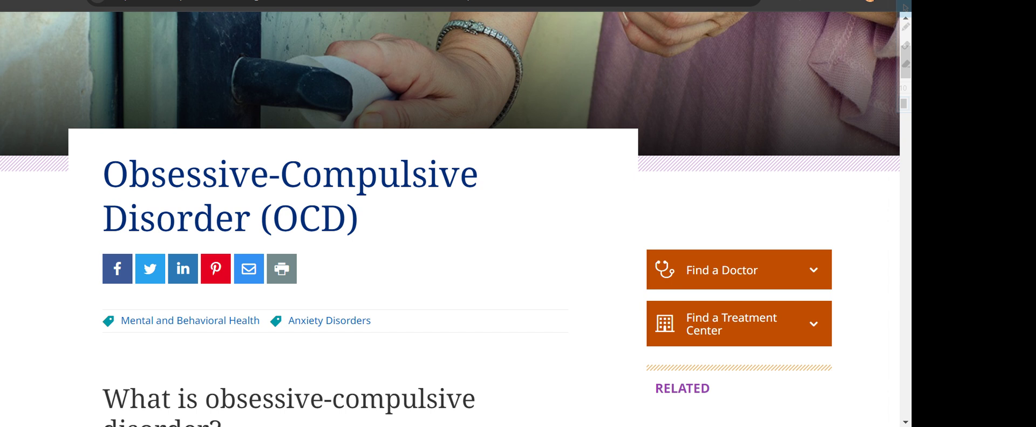
pyautogui.scroll(-5, 449, 216)
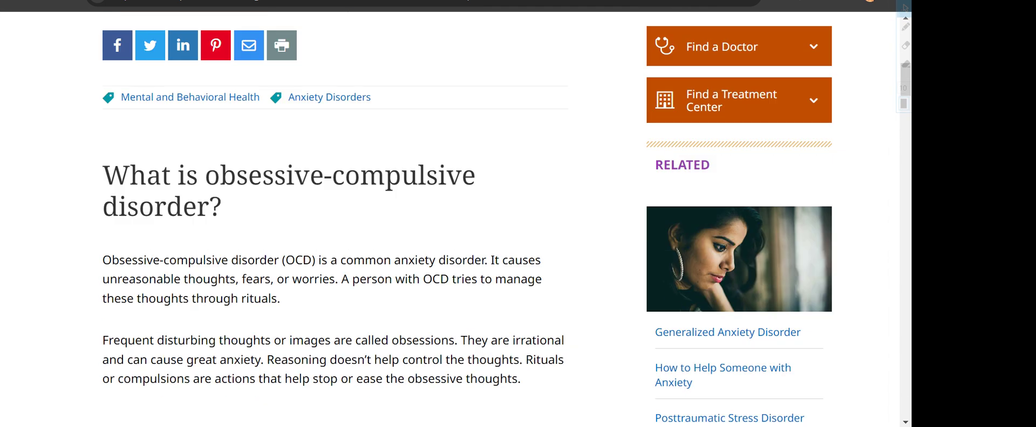
pyautogui.scroll(-11, 450, 216)
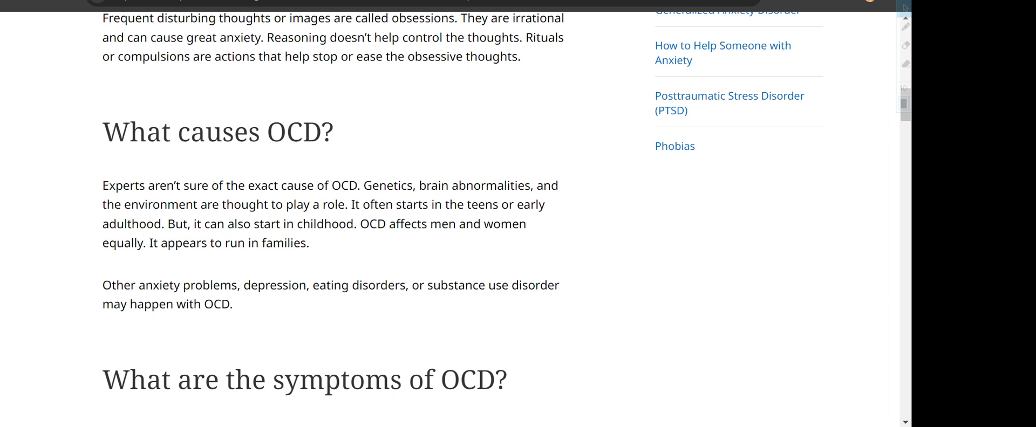
pyautogui.scroll(-4, 449, 216)
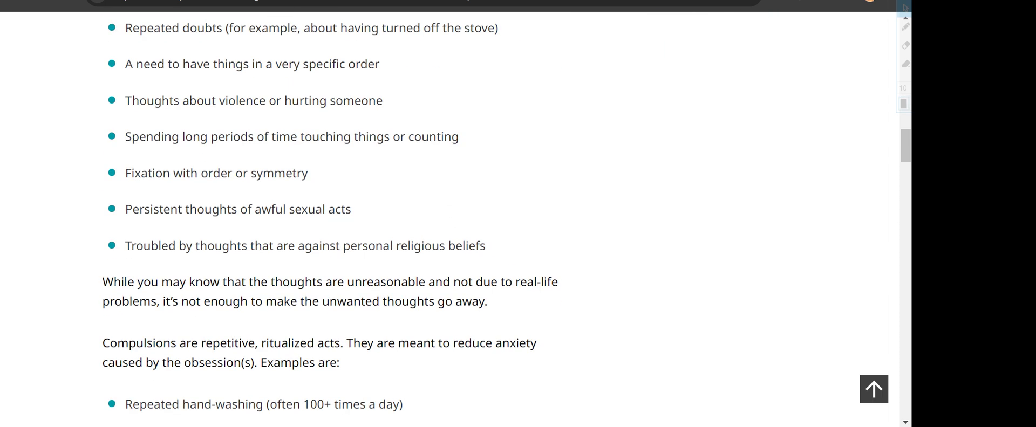
pyautogui.hotkey('ctrl', 'w')
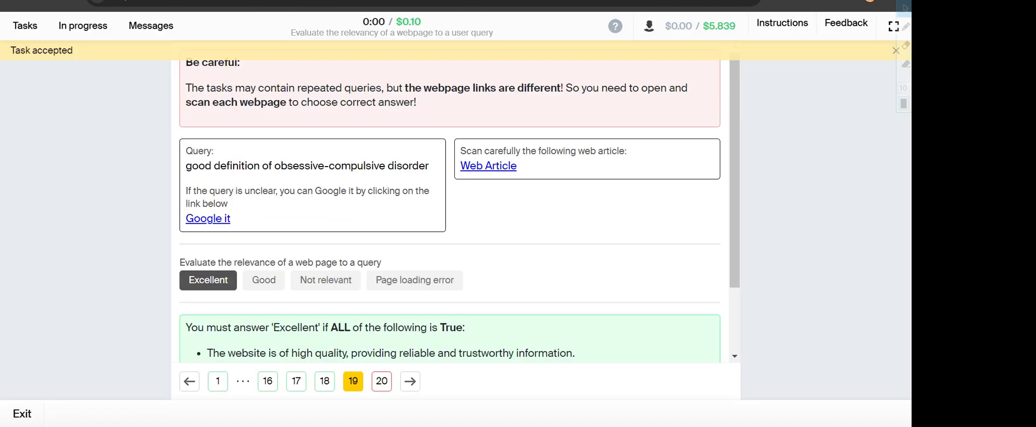
# - Review task 20's linked page for "men and women shoe size chart", and switch to the Toloka message about the exam skill
pyautogui.click(382, 381)
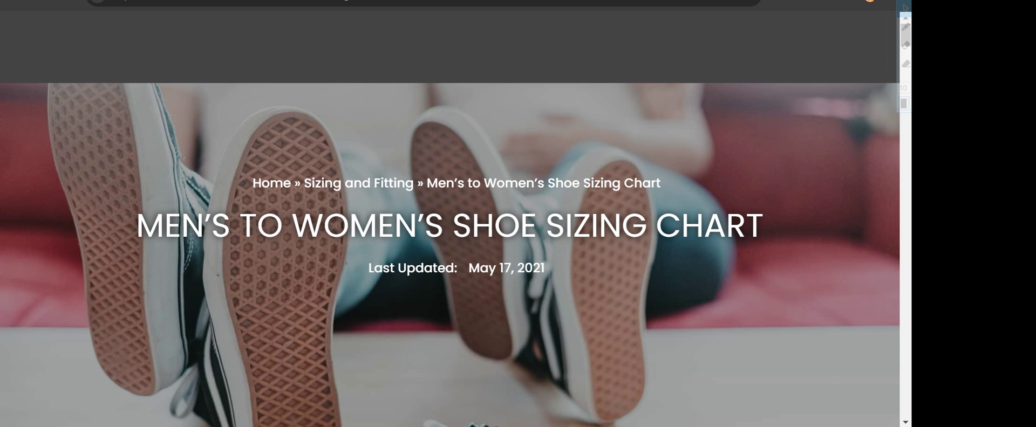
pyautogui.scroll(-6, 450, 216)
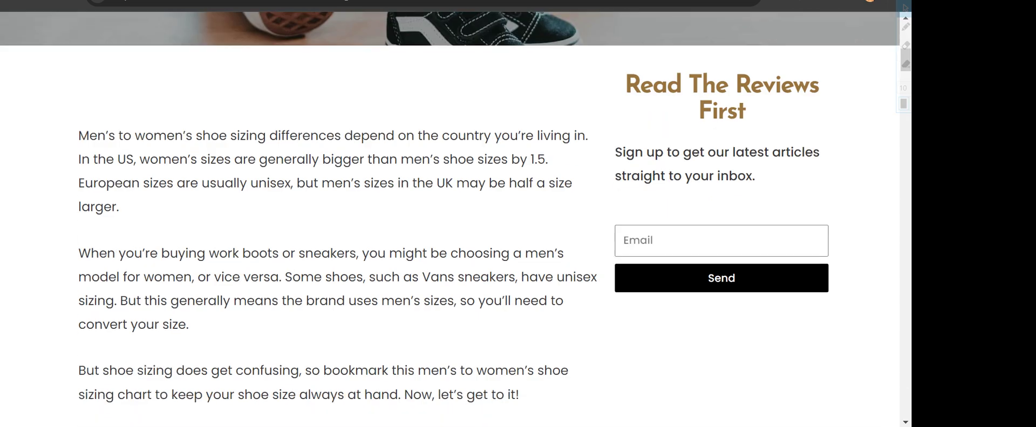
pyautogui.scroll(-8, 450, 216)
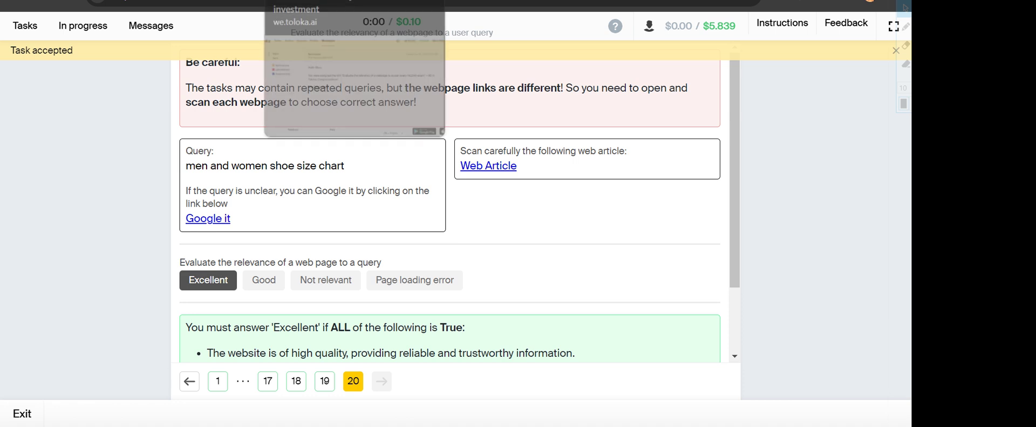
pyautogui.click(310, 1)
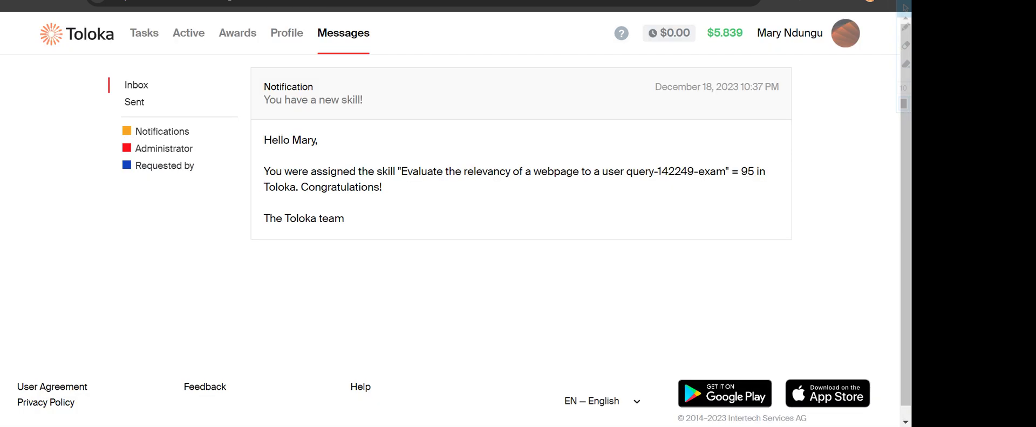